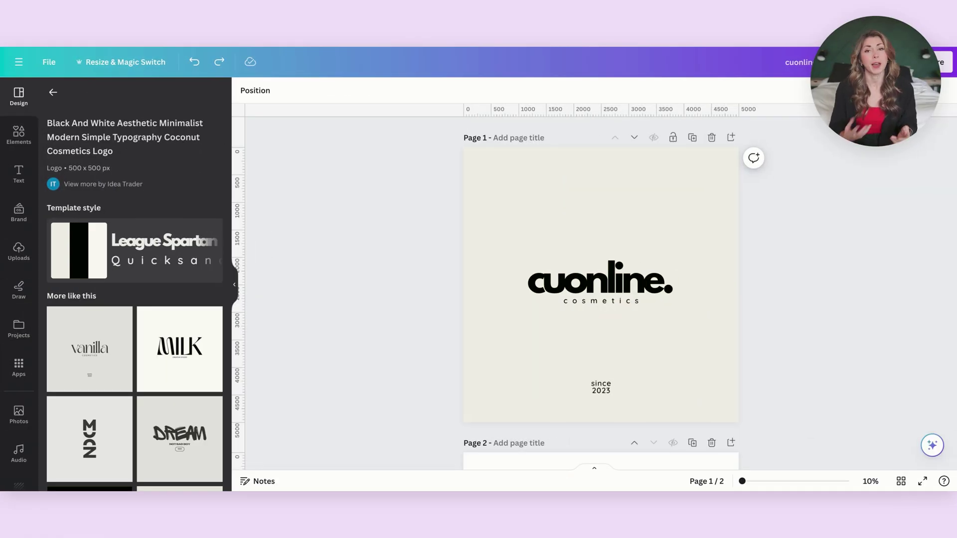
Insert a new blank page directly after Page 1 of the cuonline logo design
left_click(732, 139)
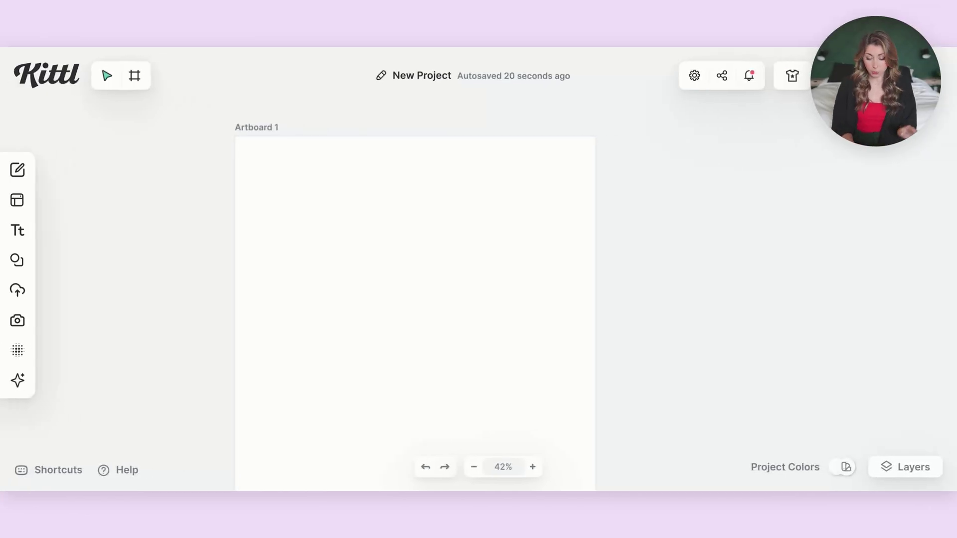
Draw a new artboard right of Artboard 1 and size it 2000 × 700 px
left_click(136, 78)
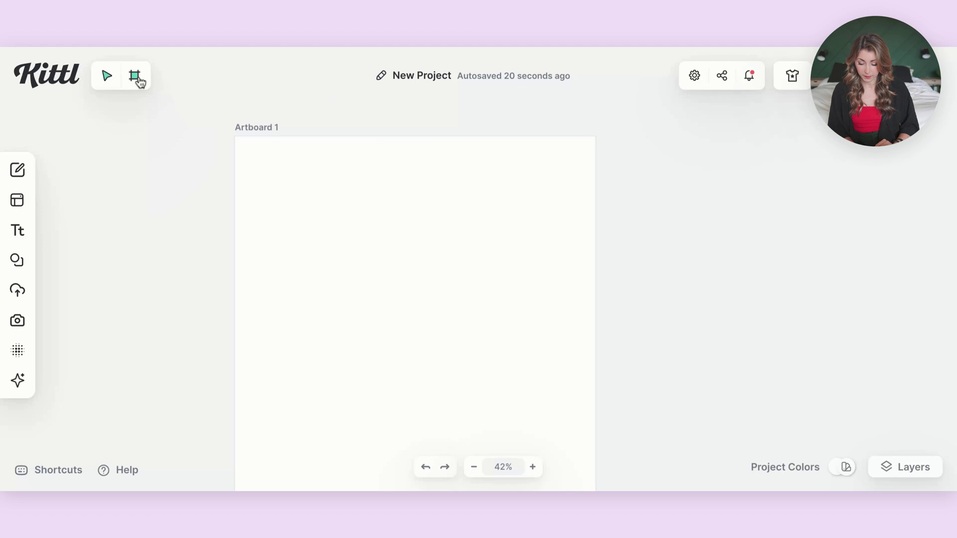
left_click_drag(605, 137, 914, 350)
left_click(782, 236)
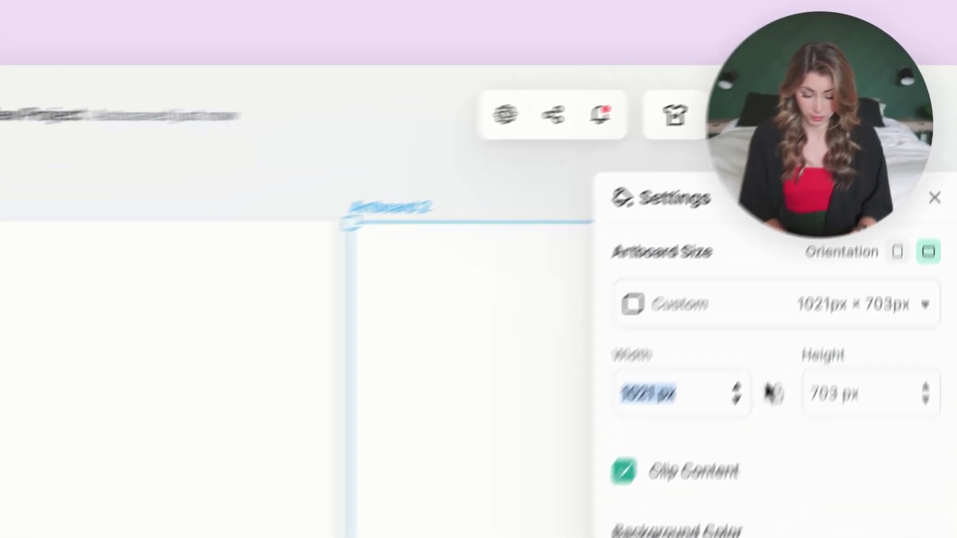
type("2000")
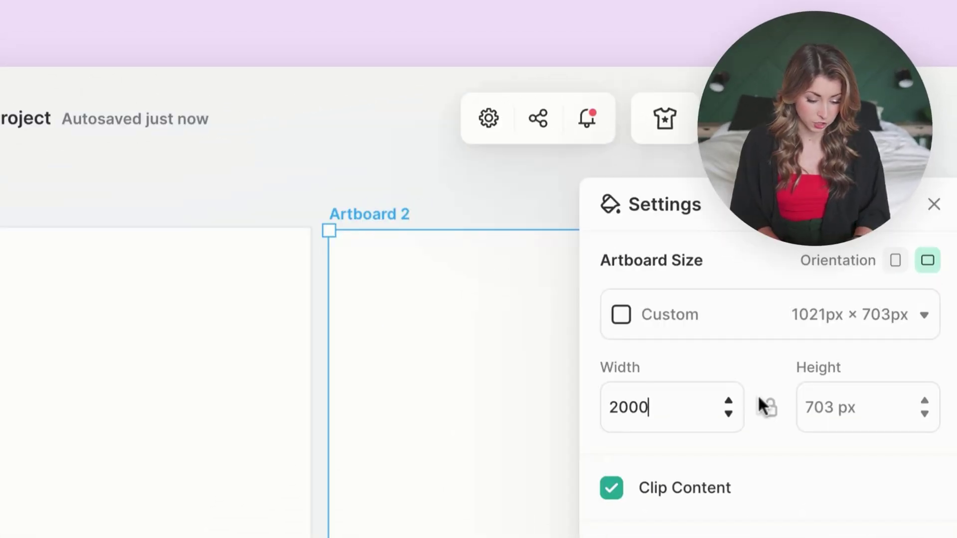
key("Return")
left_click(863, 412)
type("700")
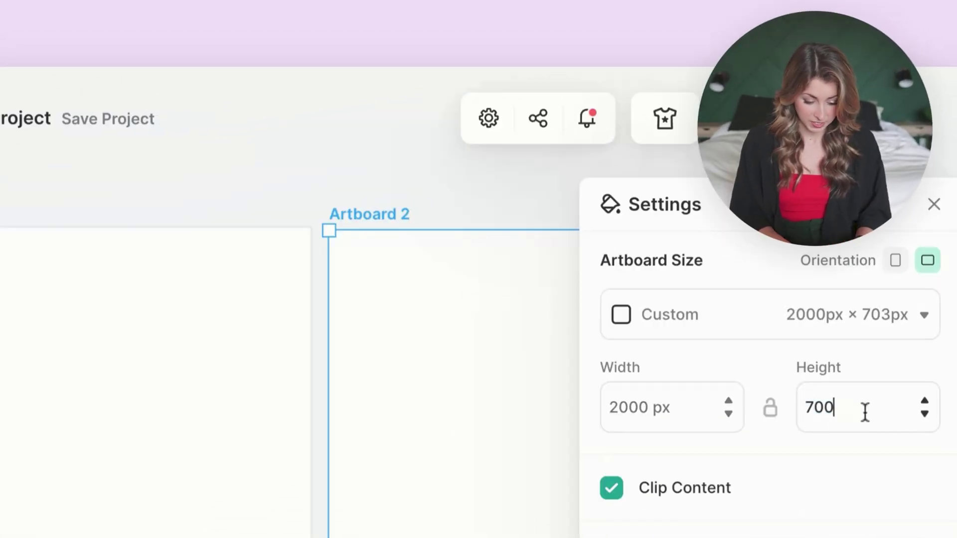
key("Return")
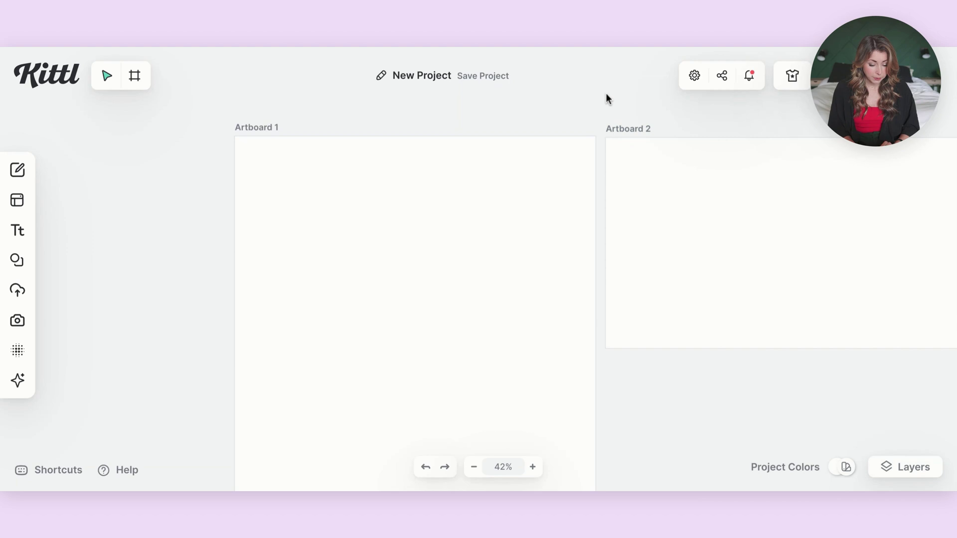
Option-drag Artboard 1 to the left to create a duplicate, Artboard 3
scroll(627, 151, "down", 5)
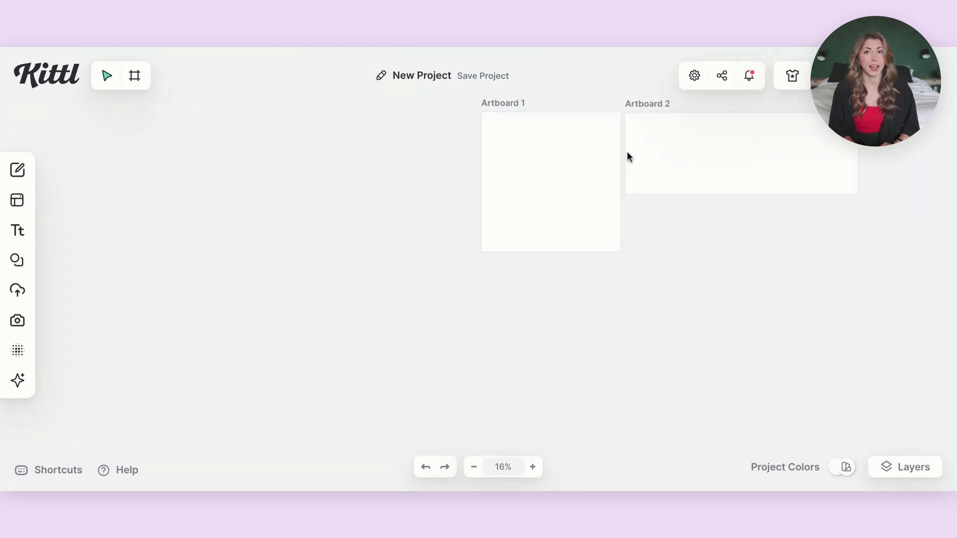
scroll(648, 190, "up", 1)
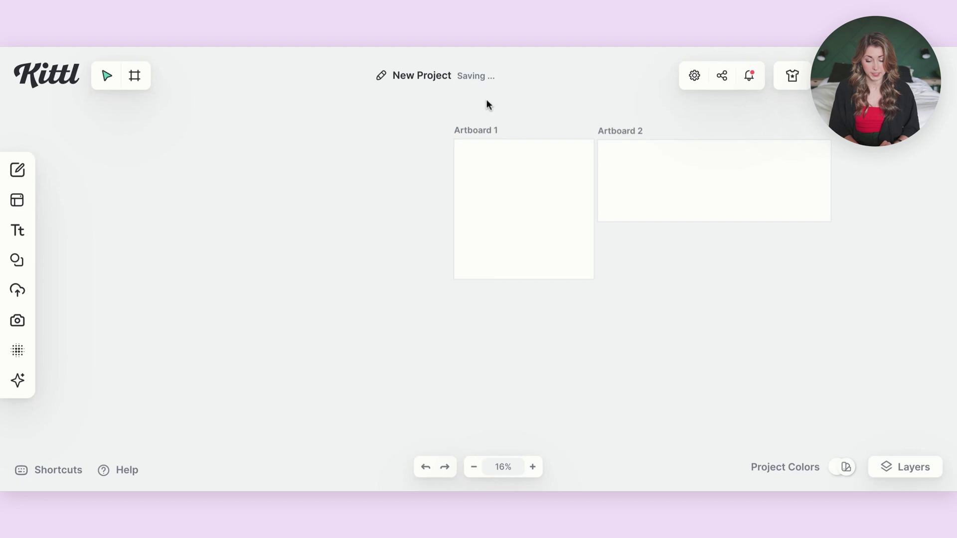
scroll(479, 133, "up", 1)
scroll(479, 133, "up", 5)
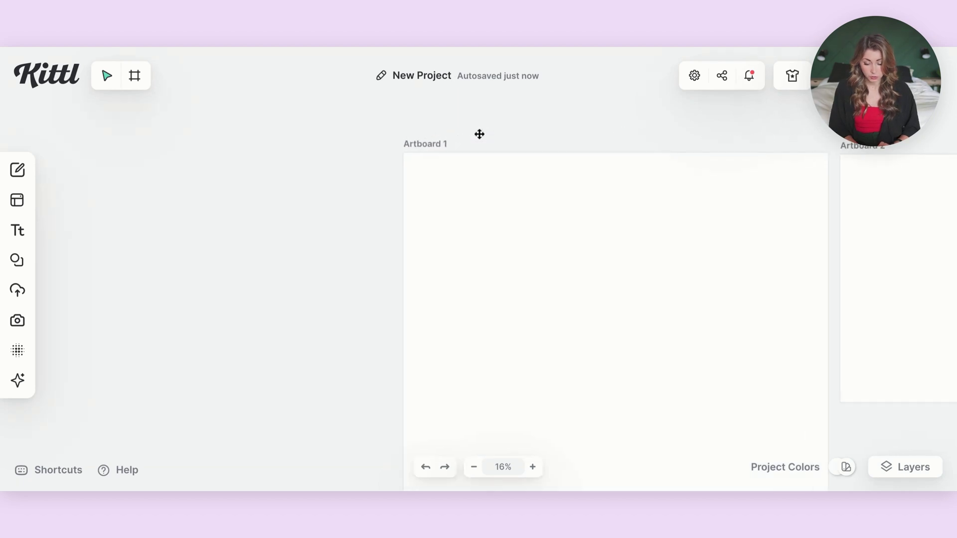
scroll(451, 135, "down", 2)
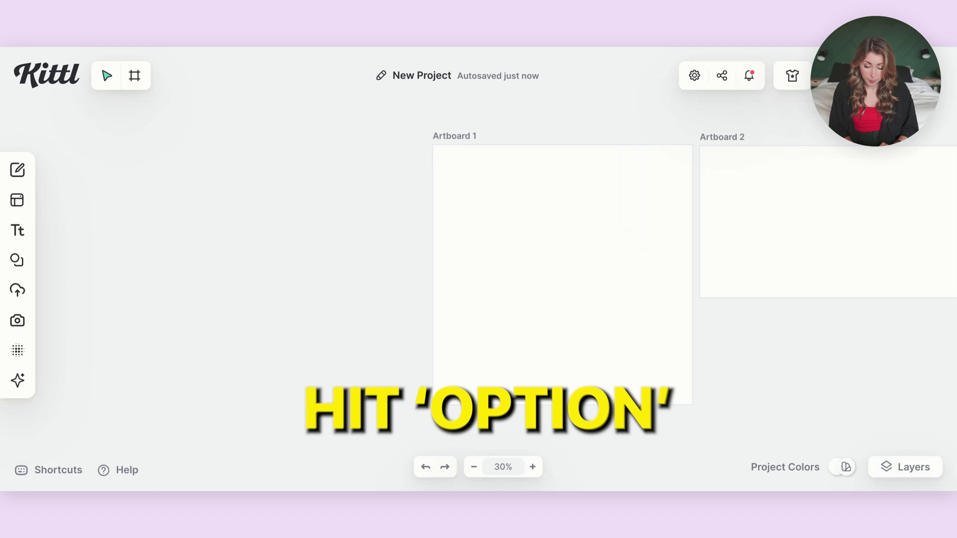
left_click_drag(457, 137, 188, 142)
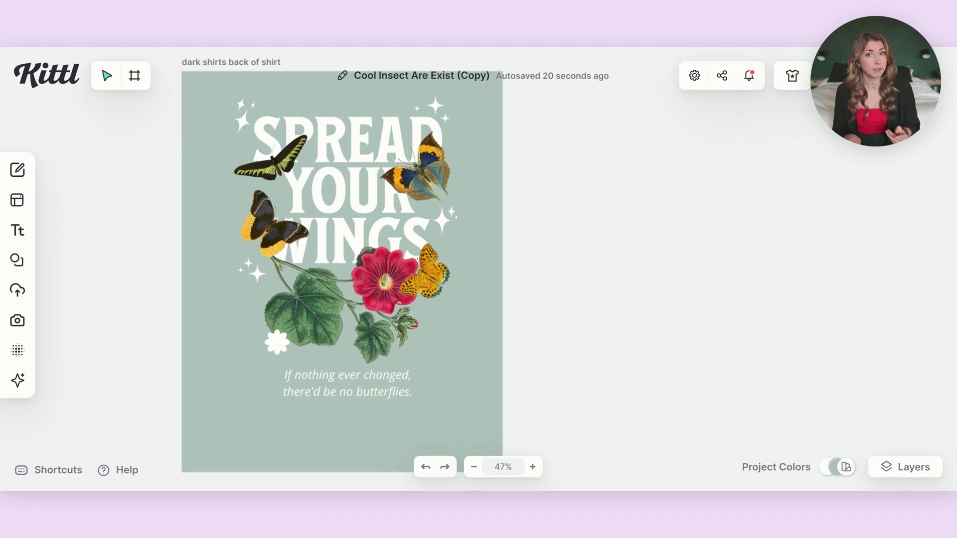
Duplicate the dark shirts back of shirt artboard and recolour the copy's SPREAD YOUR WINGS black
scroll(507, 191, "up", 2)
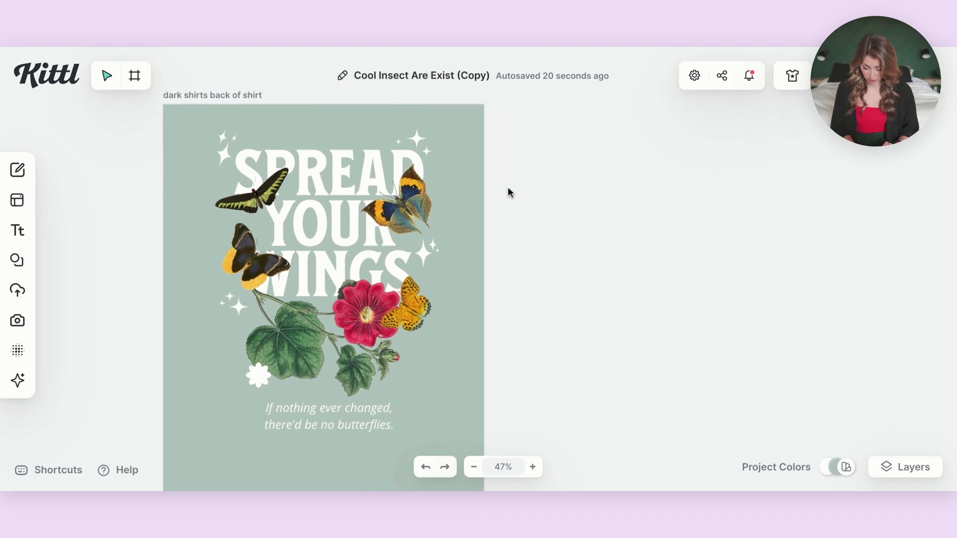
left_click_drag(240, 93, 571, 95)
left_click(648, 159)
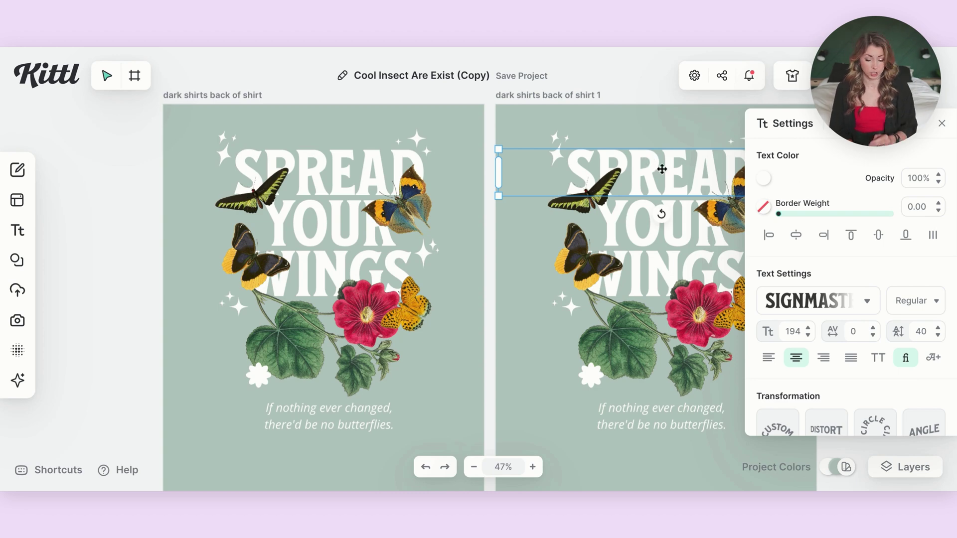
left_click(643, 212, "shift")
left_click(637, 265, "shift")
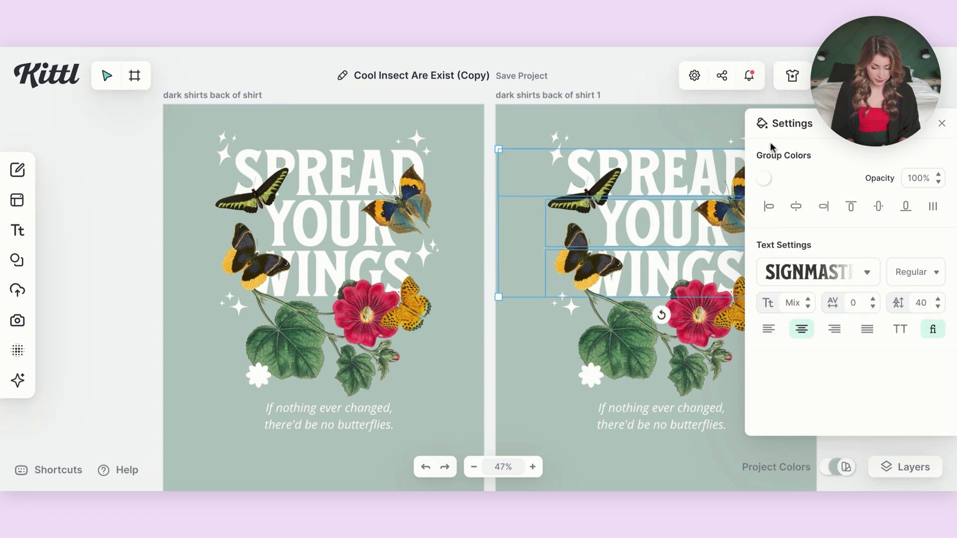
left_click(763, 178)
left_click(672, 344)
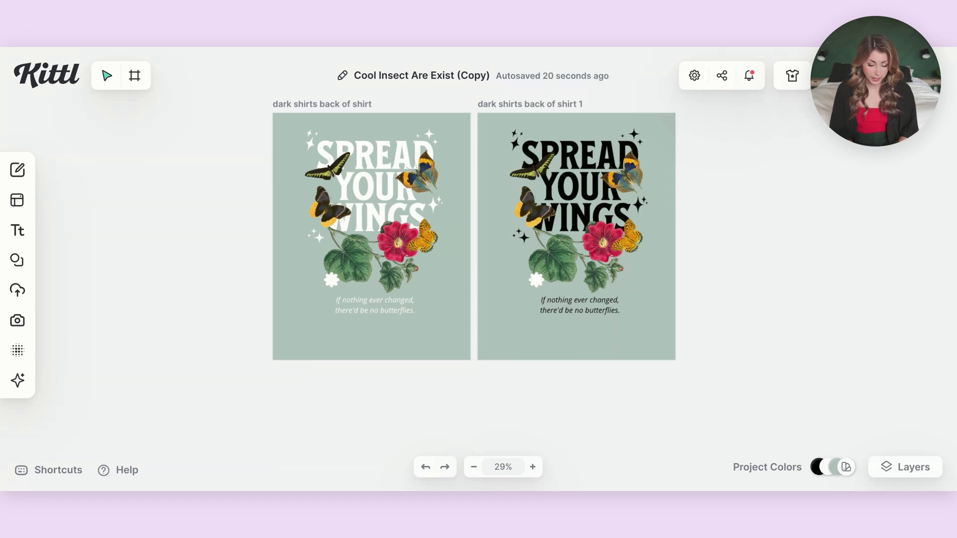
Set the download to export both artboards with Remove Background turned on
left_click(877, 76)
left_click(720, 173)
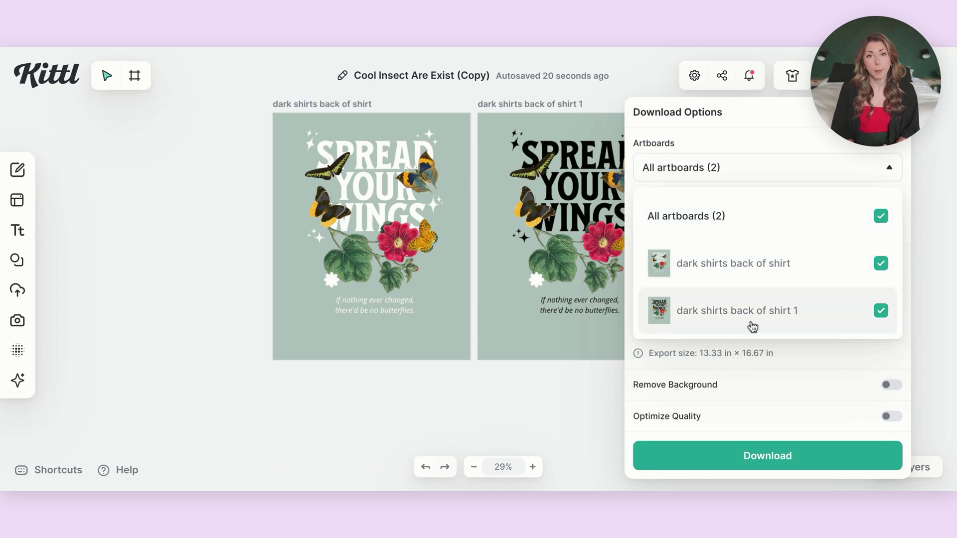
left_click(811, 122)
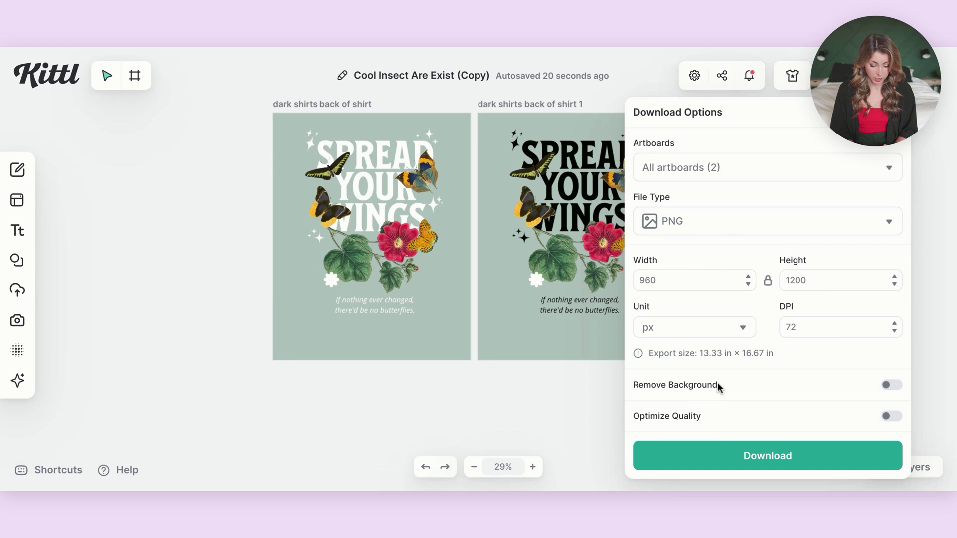
left_click(892, 388)
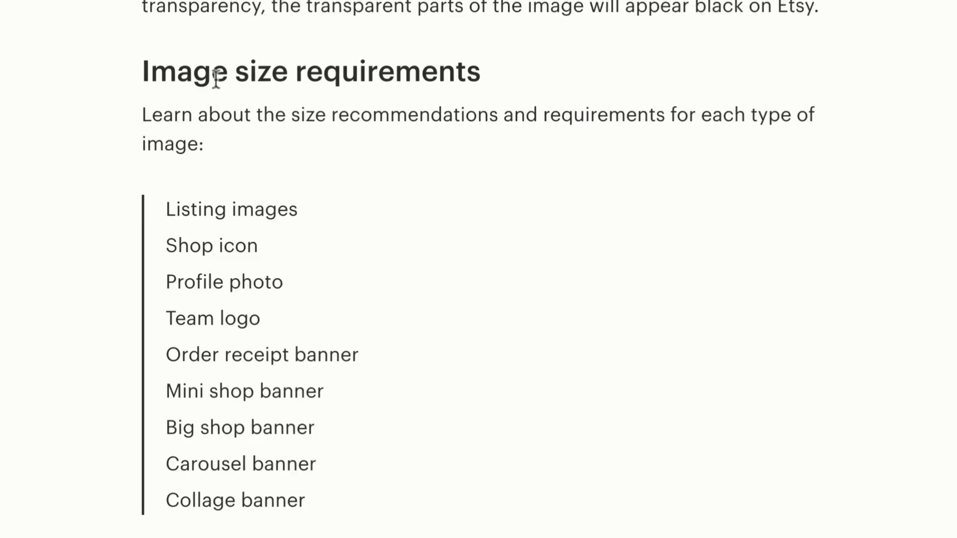
Scroll through the Etsy article's recommended sizes for shop icons, profile photos, team logos and banners
scroll(33, 226, "down", 15)
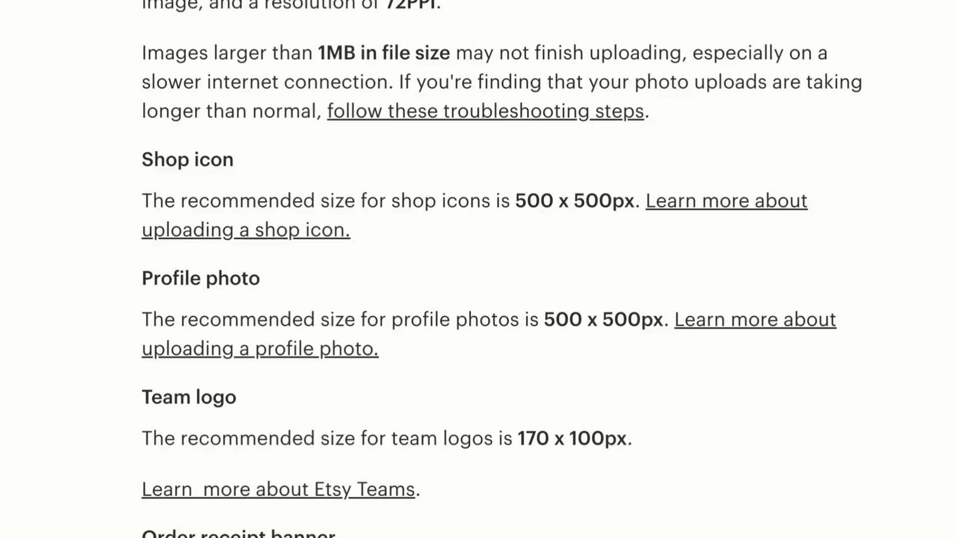
scroll(479, 269, "down", 4)
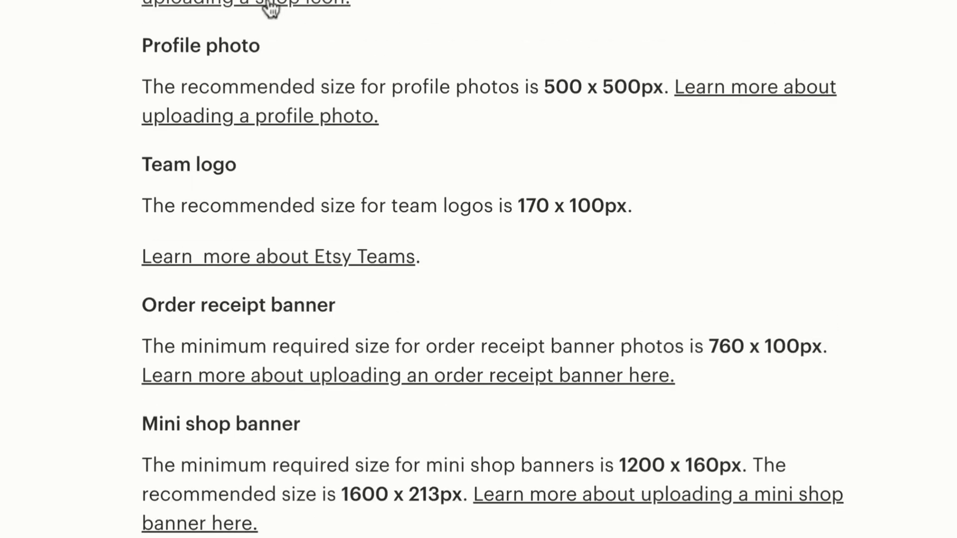
scroll(174, 69, "down", 2)
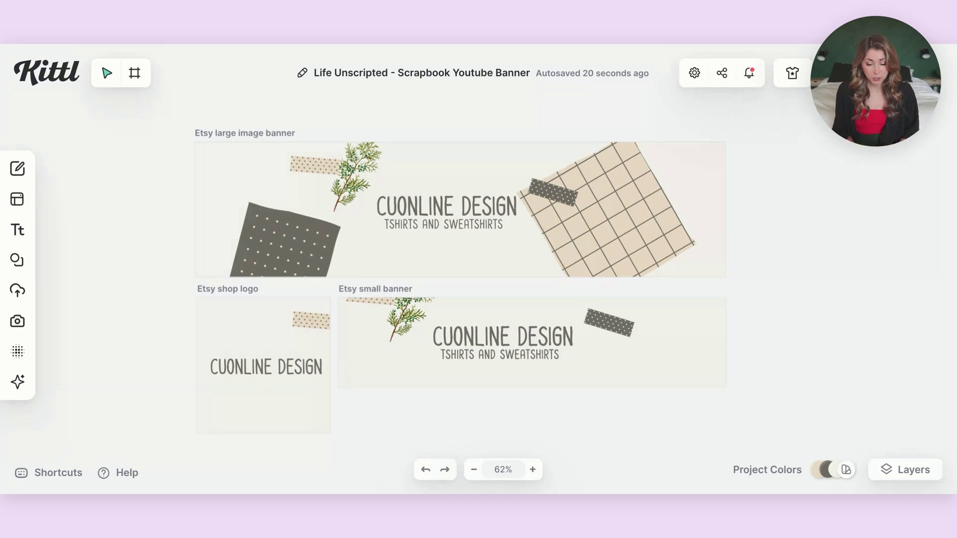
Paste a copy of the CUONLINE DESIGN text and place it below the original in the shop logo
left_click(246, 269)
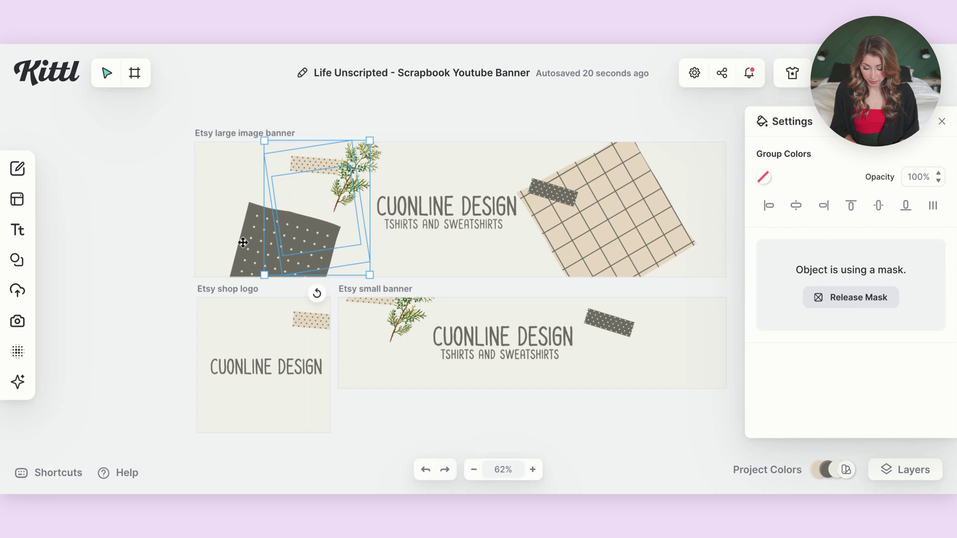
left_click(244, 247)
left_click(254, 359)
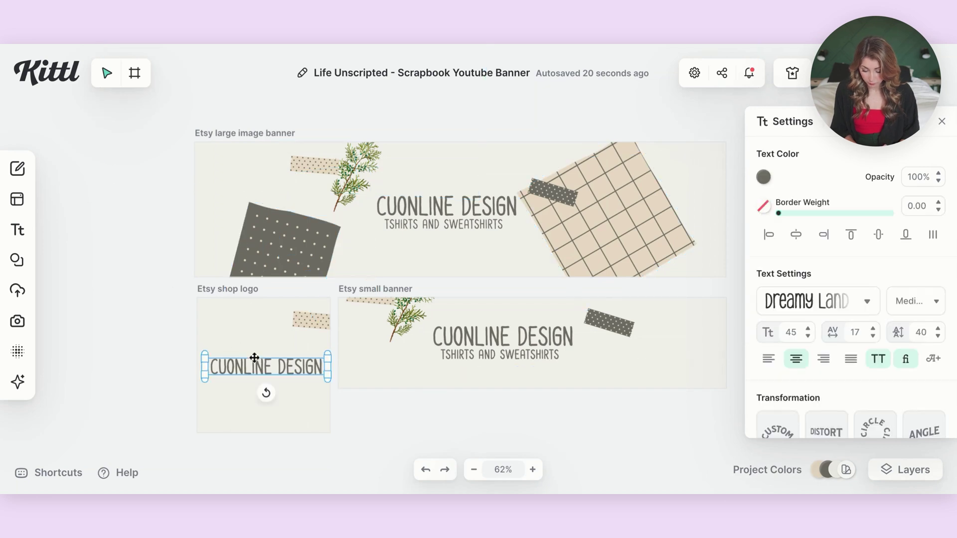
key("ctrl+v")
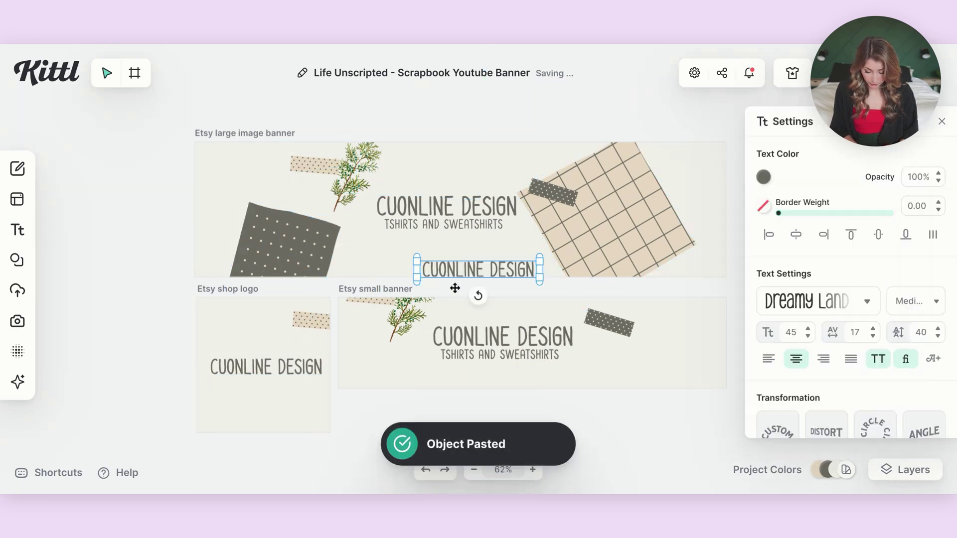
left_click_drag(466, 272, 427, 367)
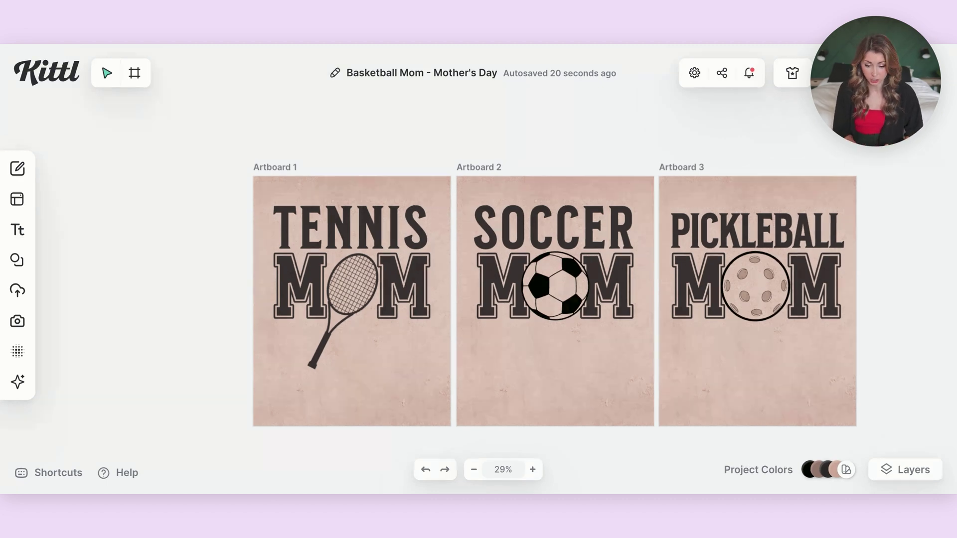
Duplicate the pickleball artboard as Artboard 4 and change its word to FOOTBALL
scroll(691, 286, "right", 4)
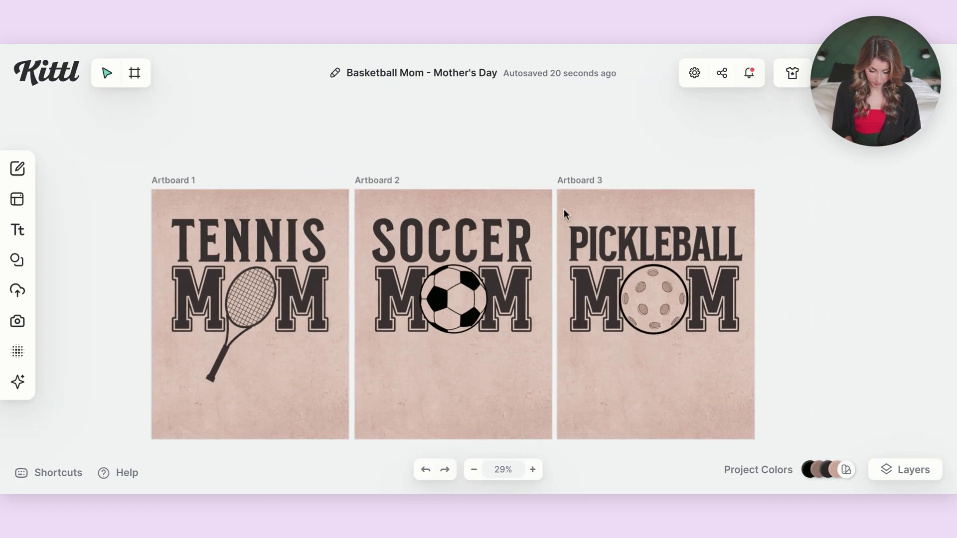
left_click(584, 178)
key("ctrl+d")
double_click(641, 243)
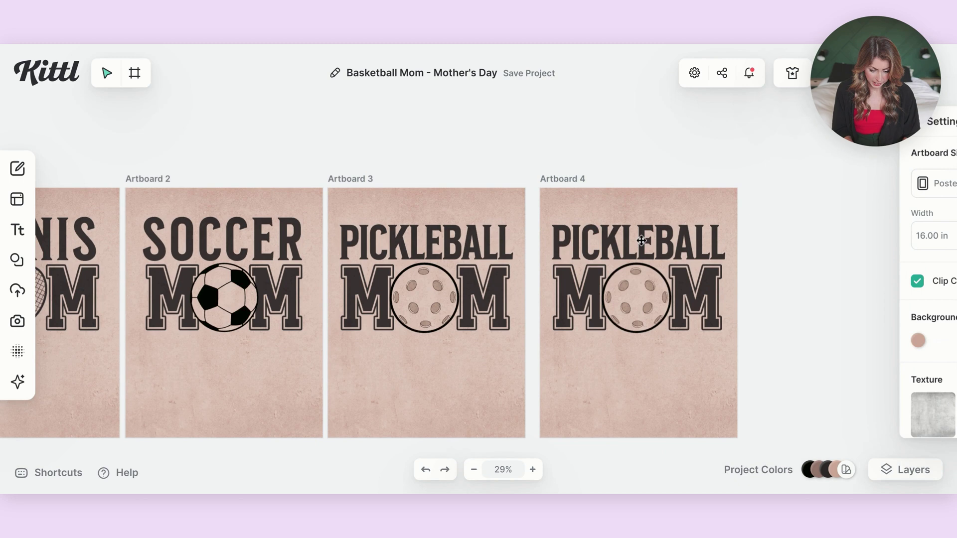
type("FOOTBALL")
Delete the ball graphic and nudge the two Ms toward each other
left_click(638, 312)
left_click(638, 312)
key("Delete")
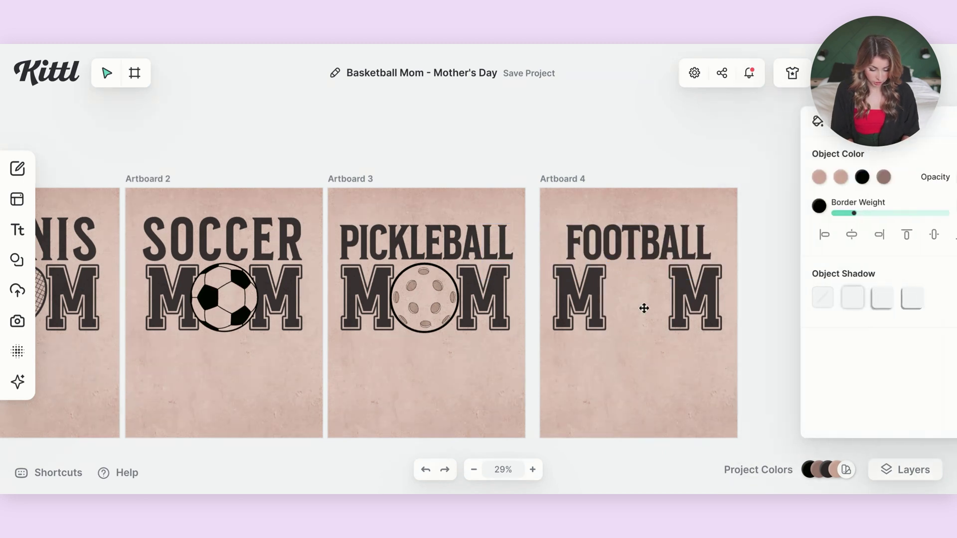
left_click_drag(606, 303, 616, 303)
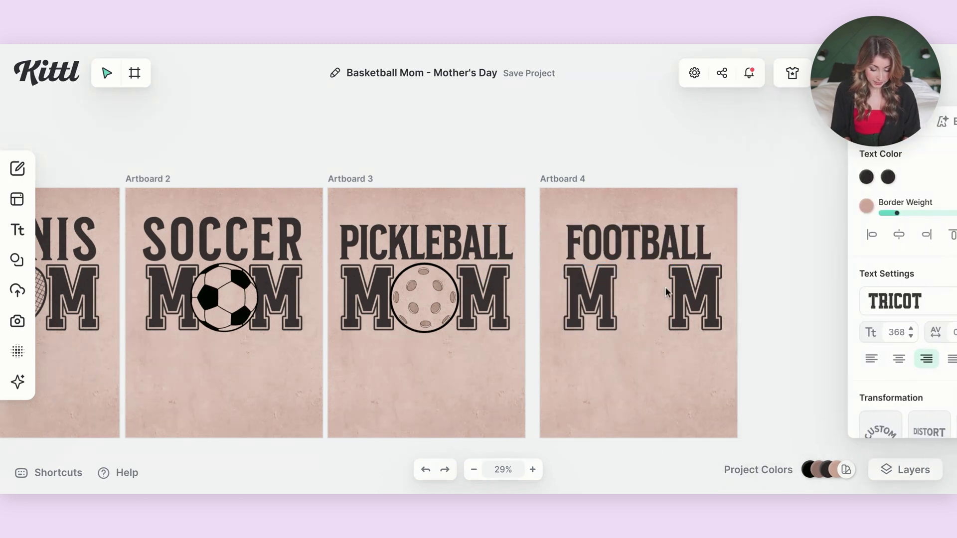
left_click_drag(679, 289, 669, 288)
In the download options, deselect all artboards and choose only Artboard 3
scroll(432, 203, "down", 3)
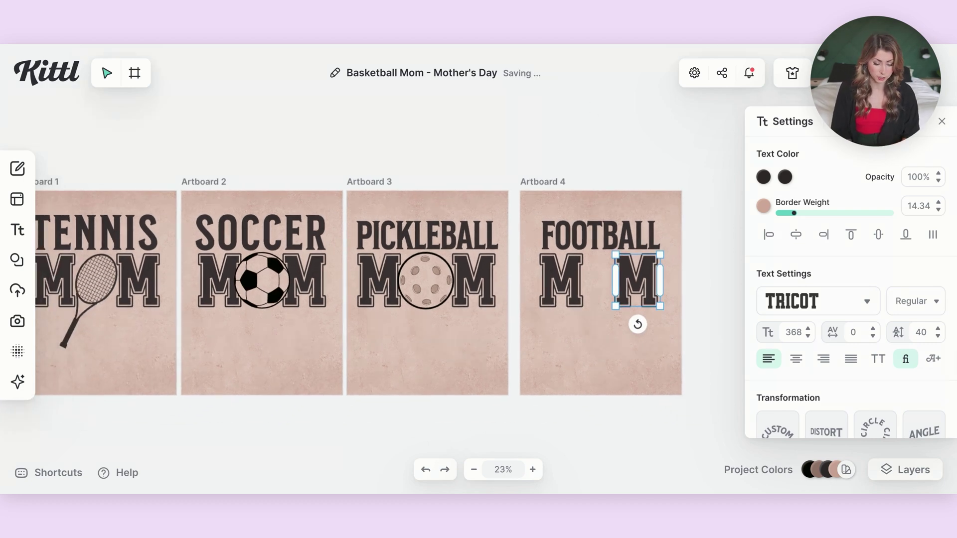
left_click(827, 73)
left_click(679, 184)
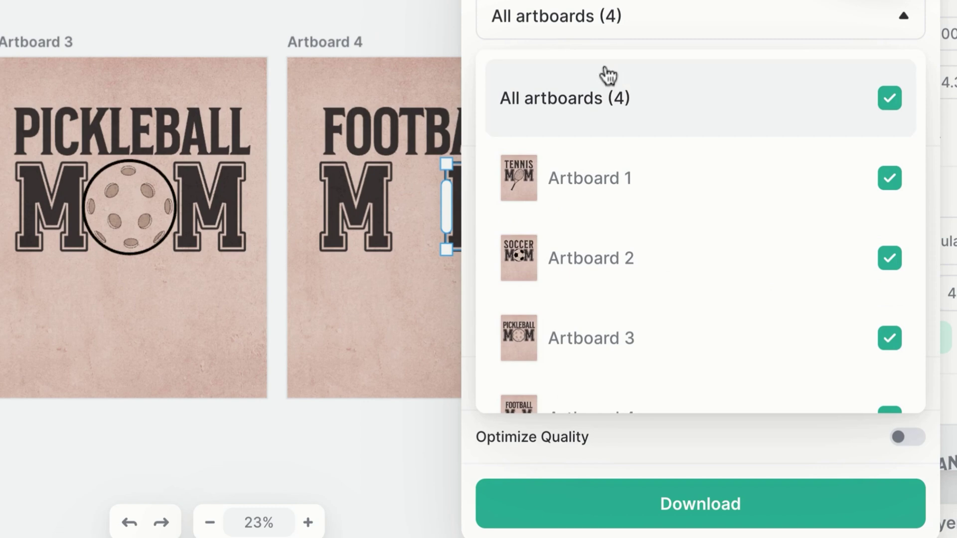
left_click(607, 76)
scroll(618, 92, "down", 1)
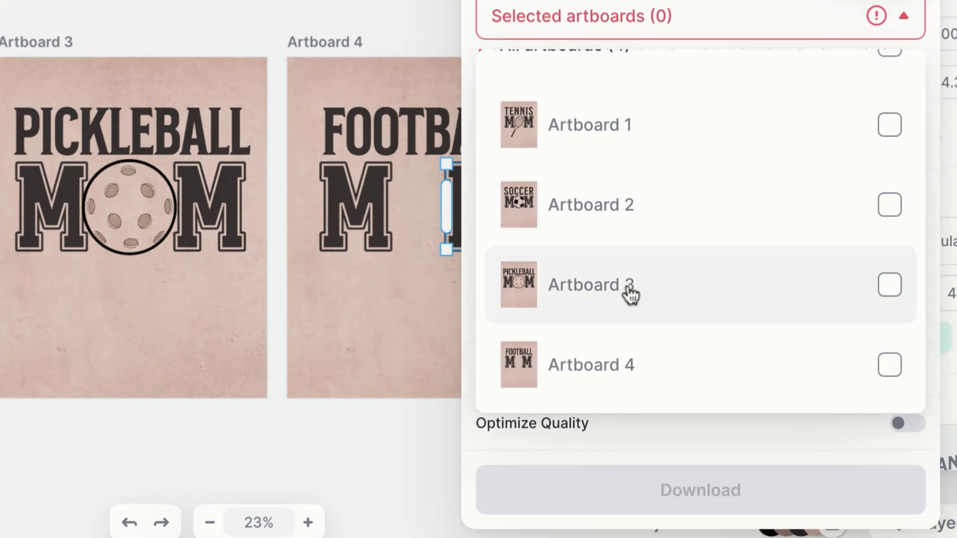
left_click(629, 295)
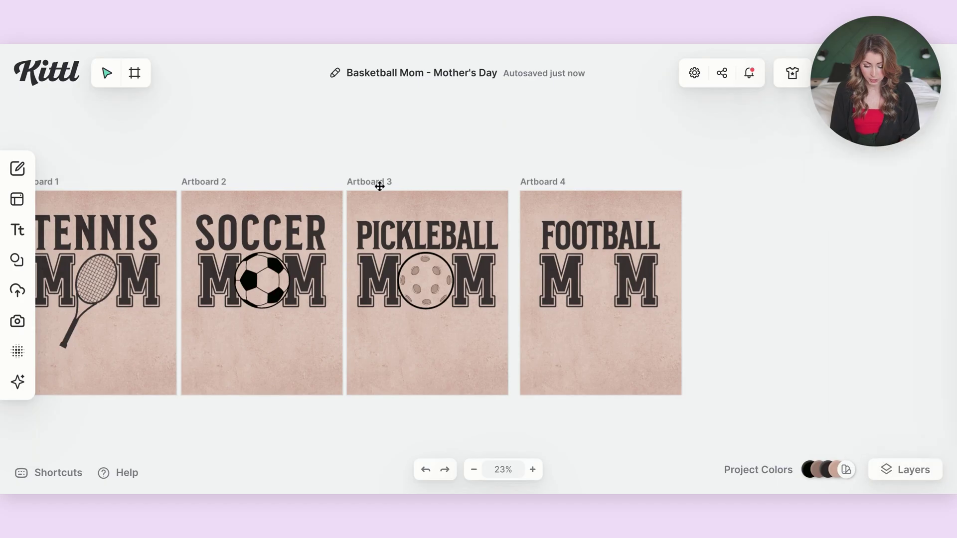
Rename Artboard 3 to 'pickleball'
left_click(379, 186)
left_click(379, 184)
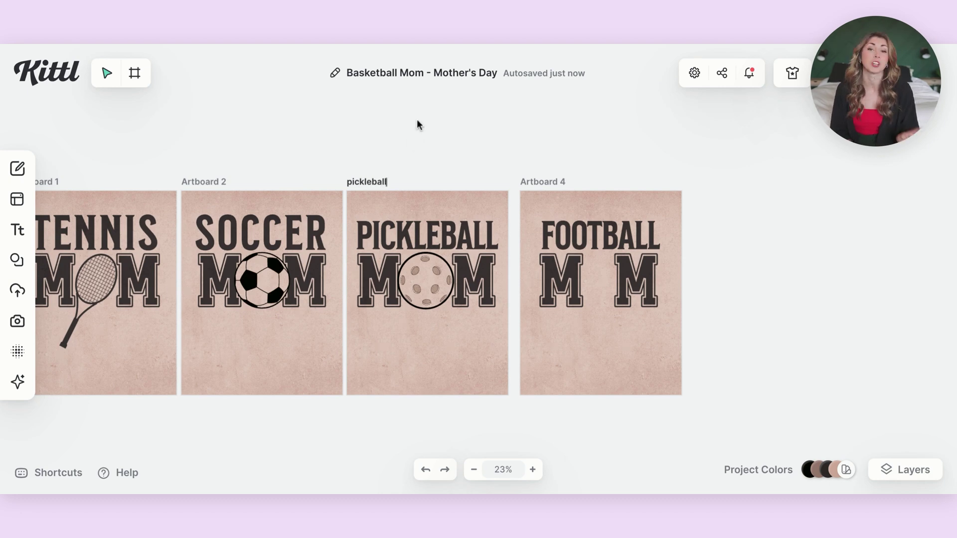
type("pickleball")
key("Return")
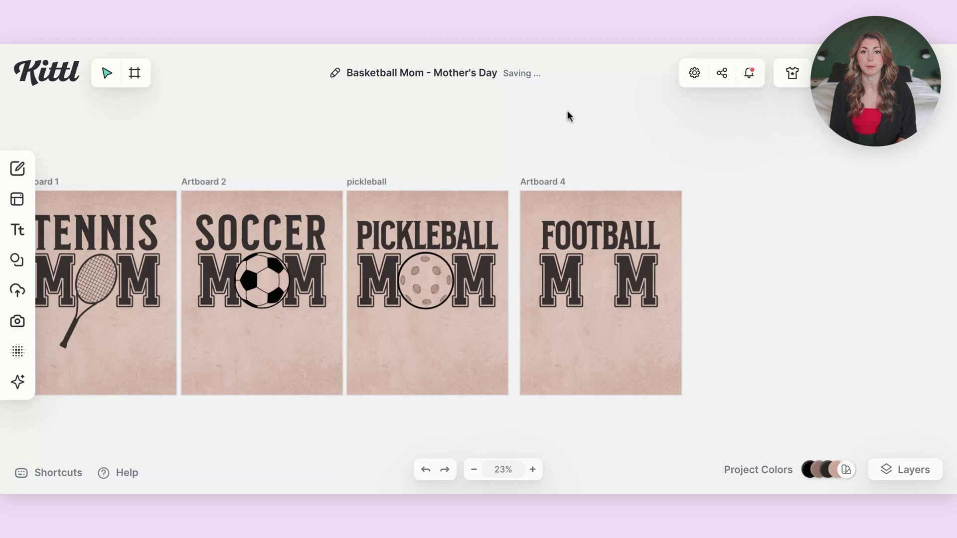
Show the download's artboard list with all artboards unchecked
left_click(842, 72)
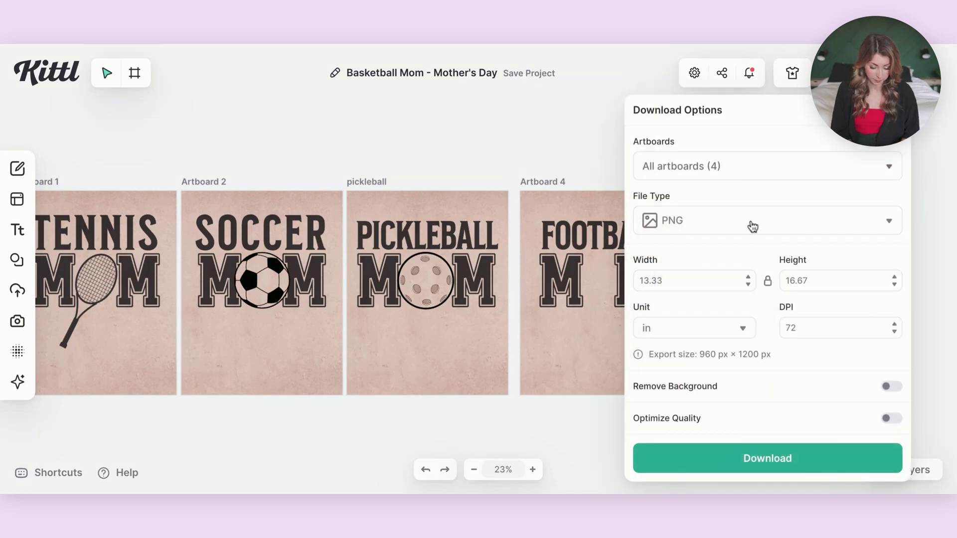
left_click(745, 169)
left_click(733, 215)
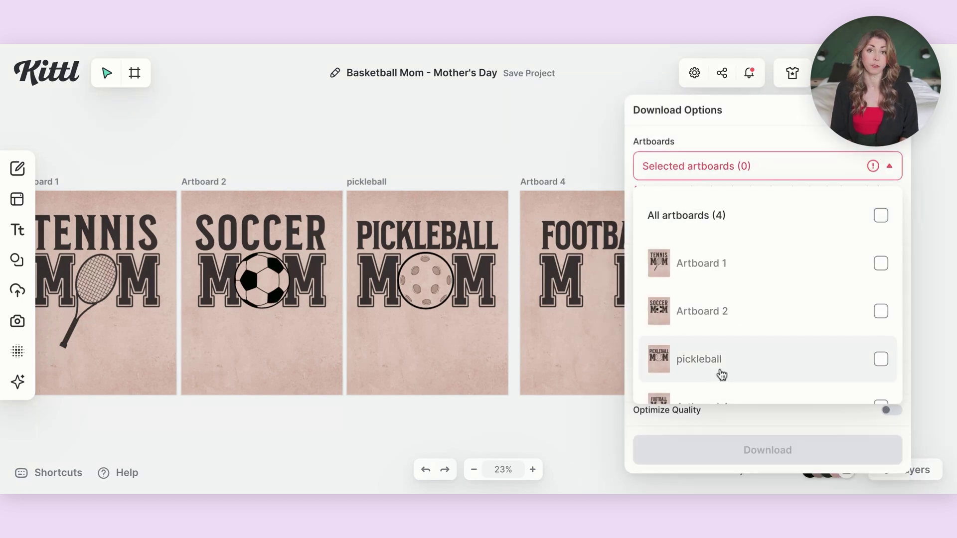